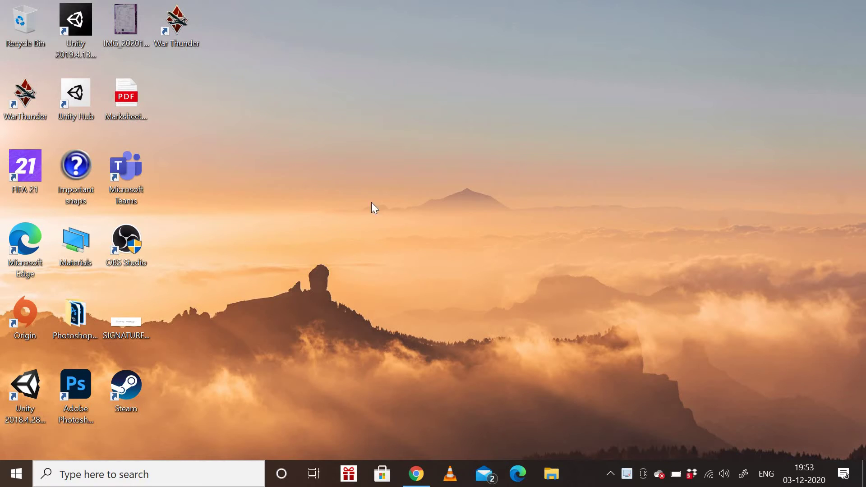
# Step: Bring up the Chrome YouTube window and reach YouTube Studio from the profile avatar menu
pyautogui.moveTo(256, 80); pyautogui.dragTo(375, 226)
pyautogui.moveTo(232, 61); pyautogui.dragTo(592, 329)
pyautogui.moveTo(260, 80); pyautogui.dragTo(367, 194)
pyautogui.moveTo(417, 474)
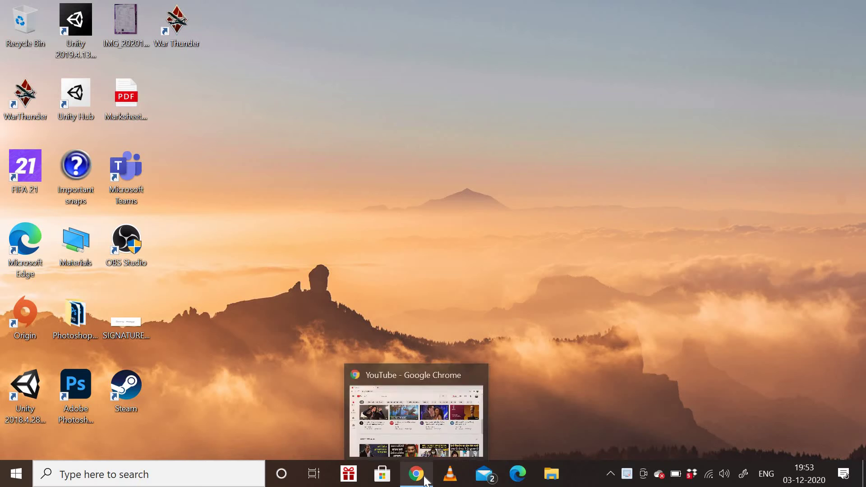
pyautogui.click(425, 478)
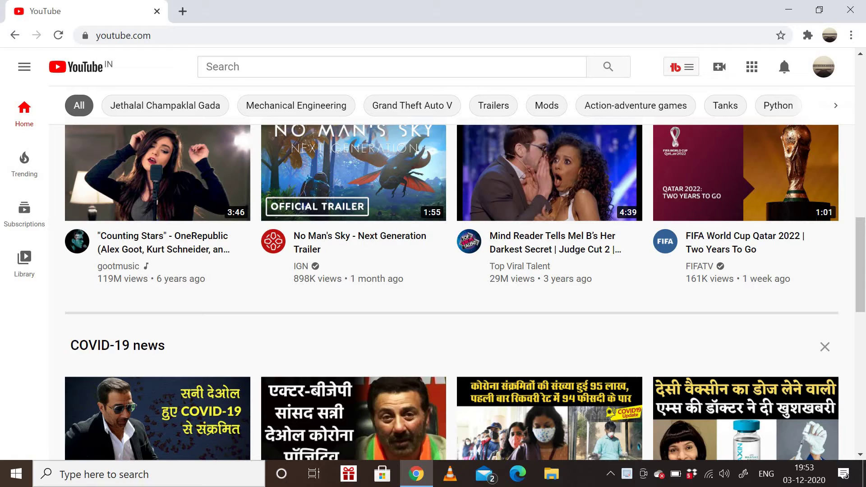
pyautogui.click(824, 70)
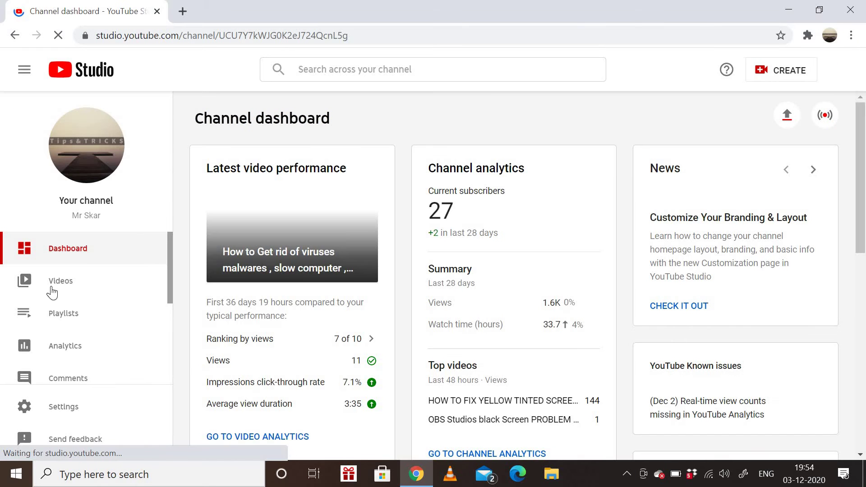
# Step: Open the 'HOW TO FIX YELLOW TINTED SCREEN ON WINDOWS 10' video from the channel's Videos list
pyautogui.click(69, 290)
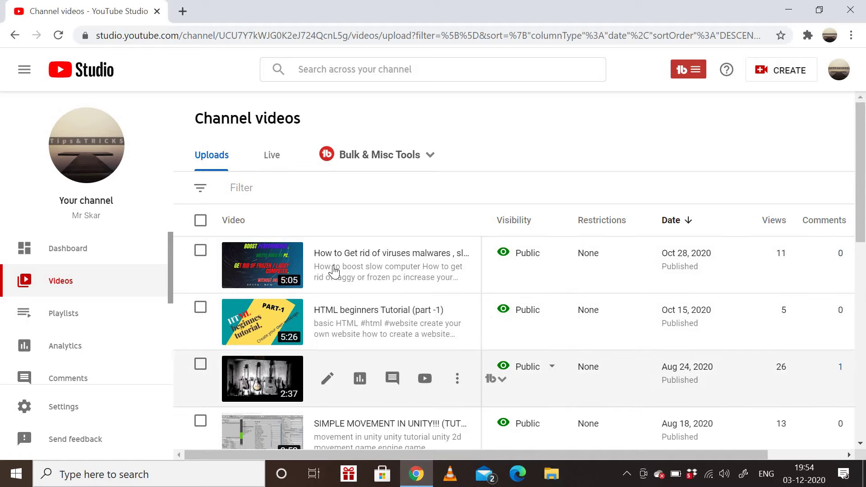
pyautogui.scroll(-2, 419, 343)
pyautogui.scroll(1, 419, 343)
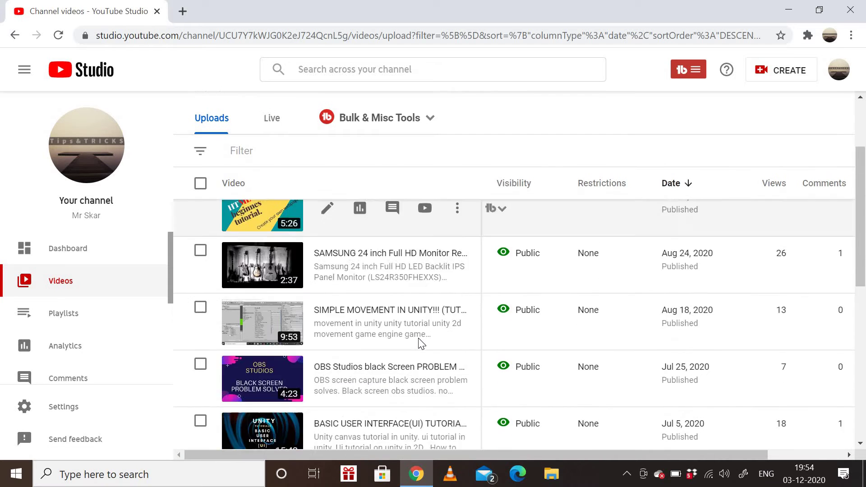
pyautogui.scroll(-5, 418, 343)
pyautogui.scroll(-1, 418, 337)
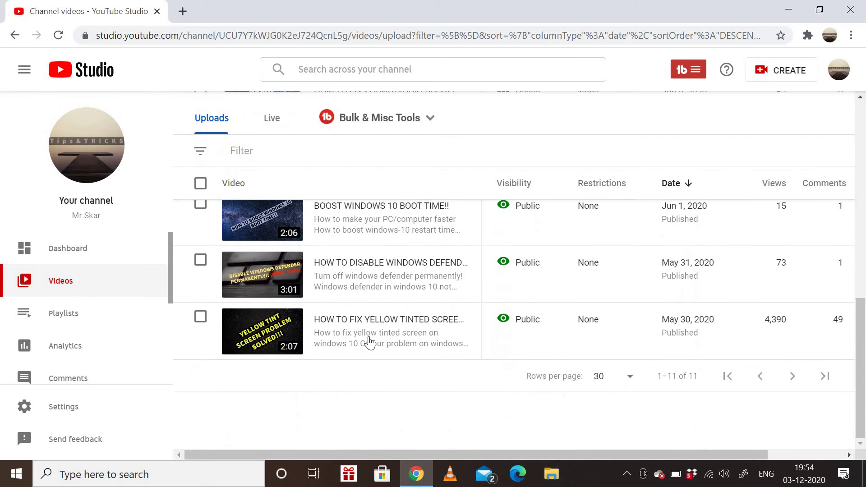
pyautogui.click(284, 331)
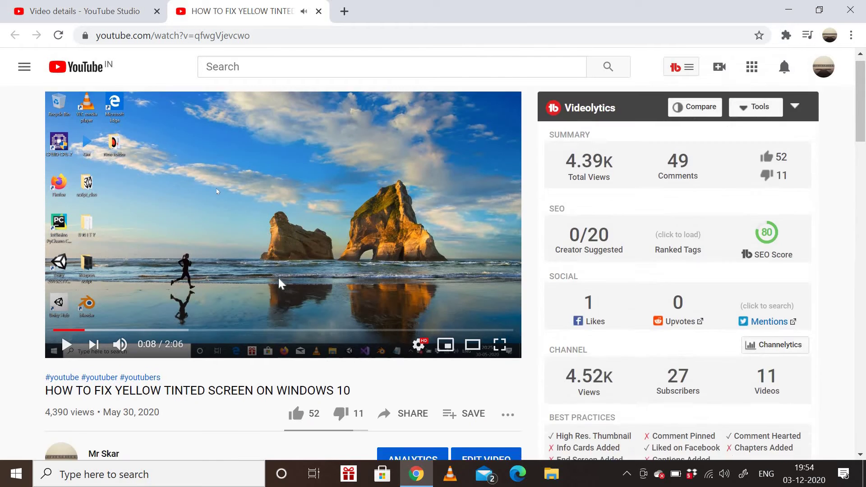
pyautogui.scroll(-3, 277, 278)
pyautogui.scroll(-3, 291, 281)
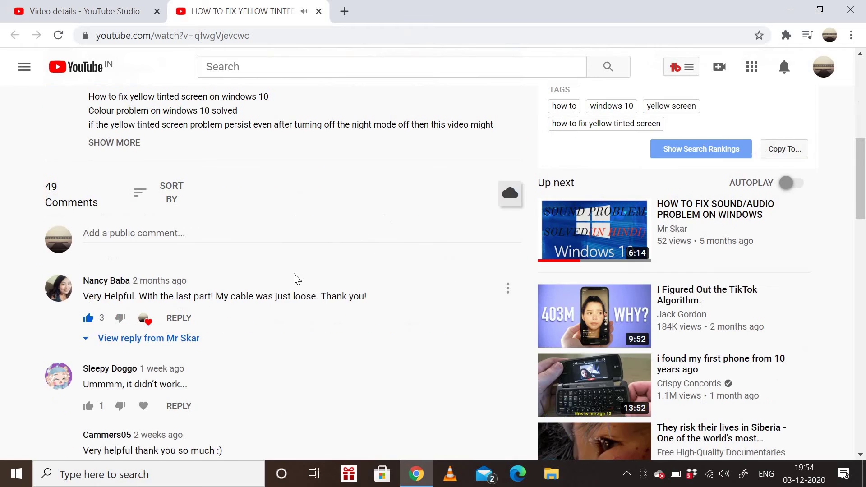
pyautogui.scroll(2, 365, 333)
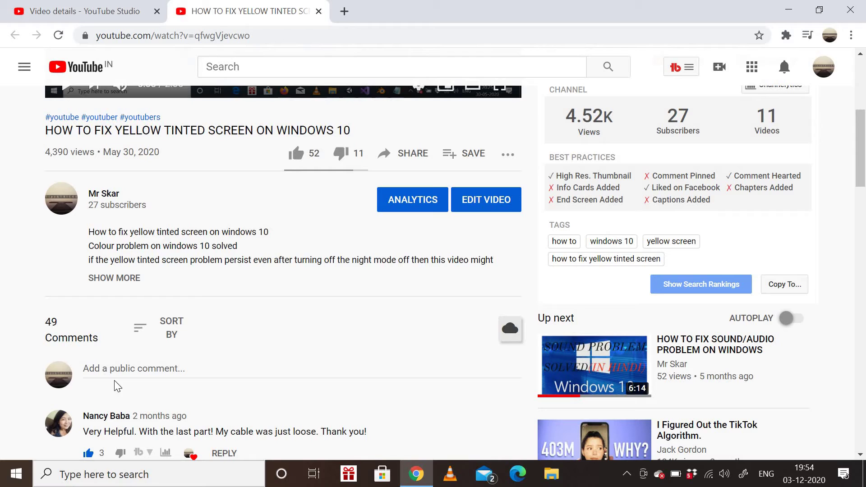
# Step: Post the public comment 'Please subscribe to my channel' on the video
pyautogui.click(206, 372)
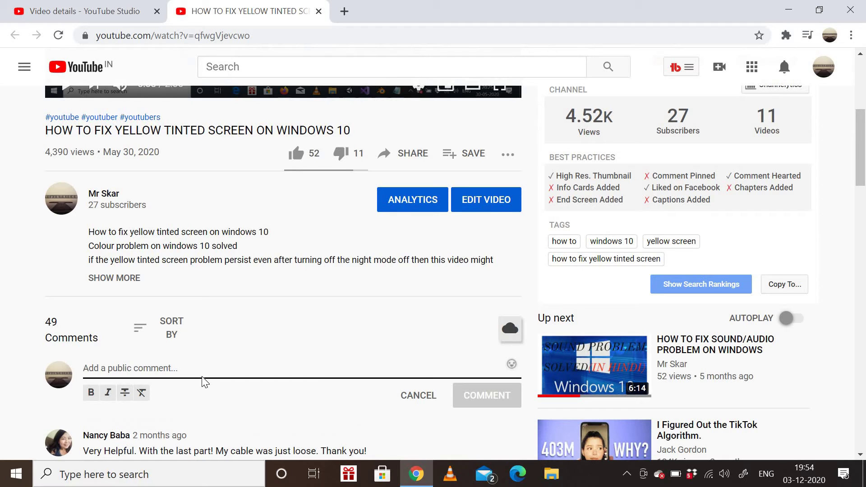
pyautogui.write('P')
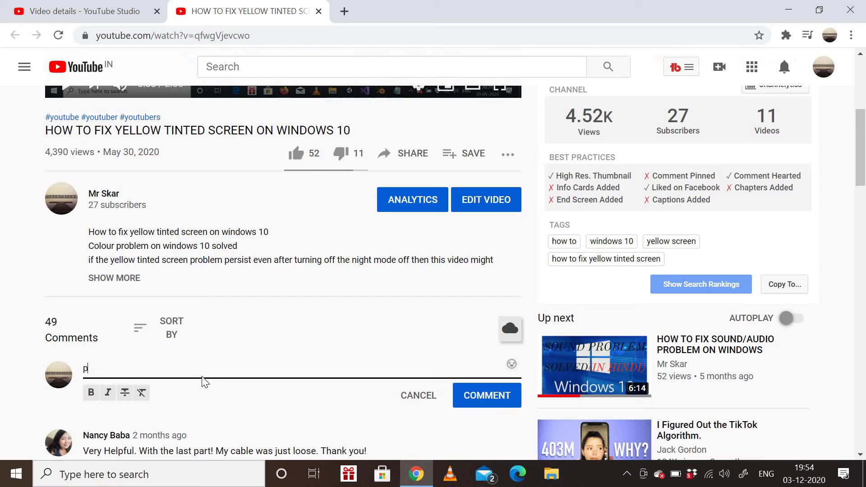
pyautogui.write('lease subscribe to my channel')
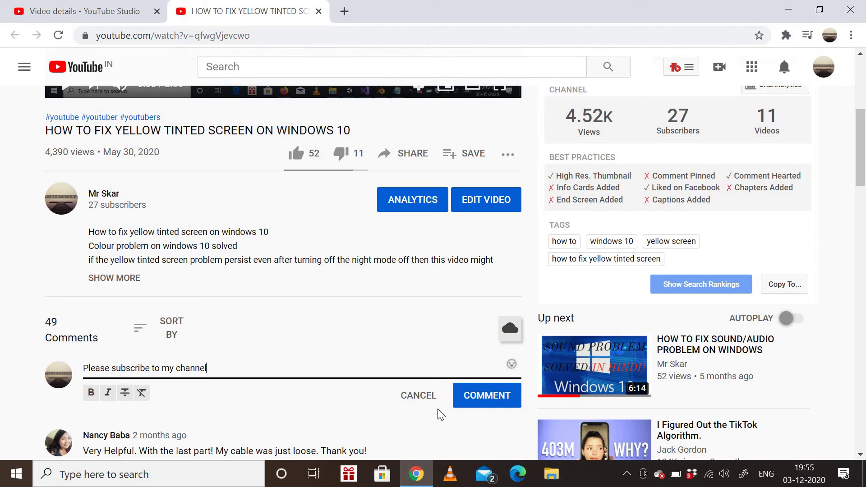
pyautogui.scroll(-1, 438, 412)
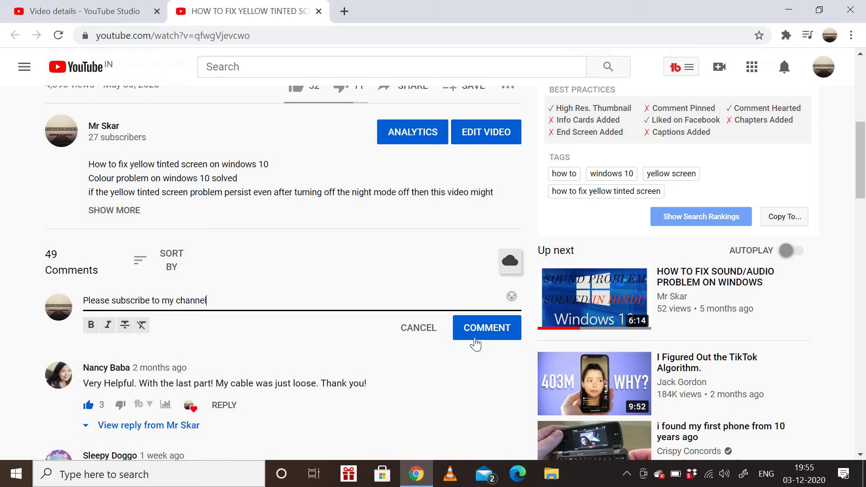
pyautogui.click(487, 339)
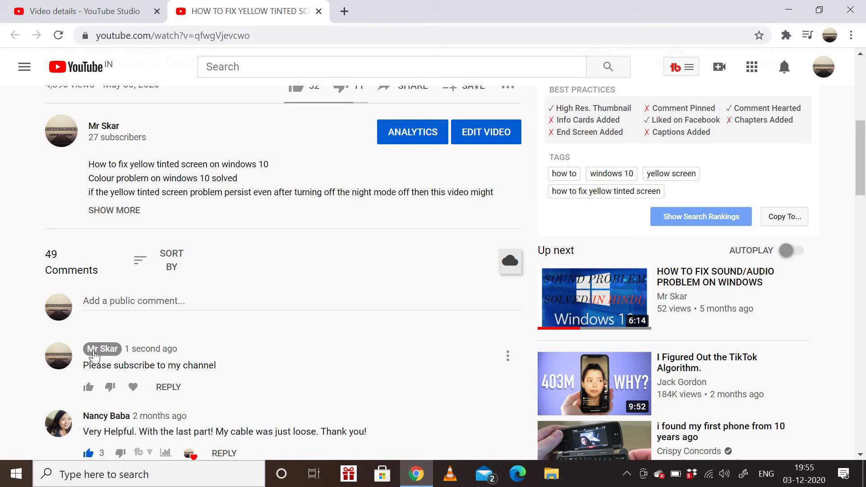
pyautogui.scroll(-1, 415, 317)
pyautogui.scroll(-1, 416, 317)
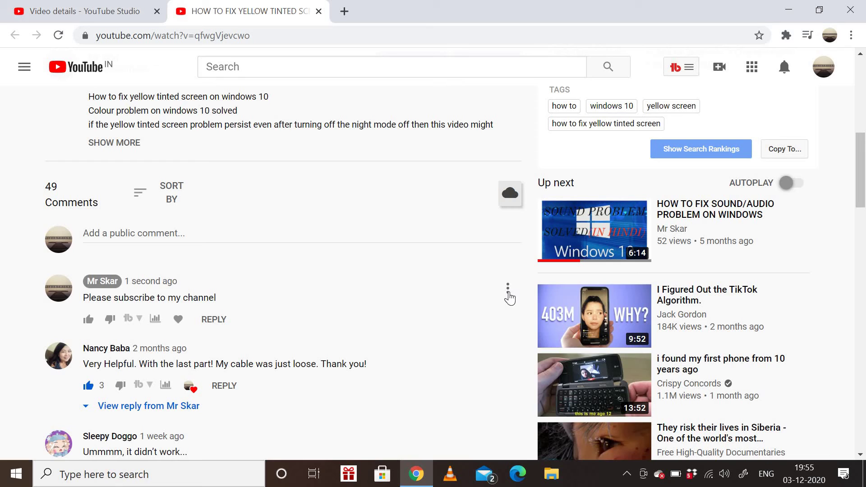
# Step: Pin the 'Please subscribe to my channel' comment from its three-dot menu and confirm
pyautogui.click(509, 291)
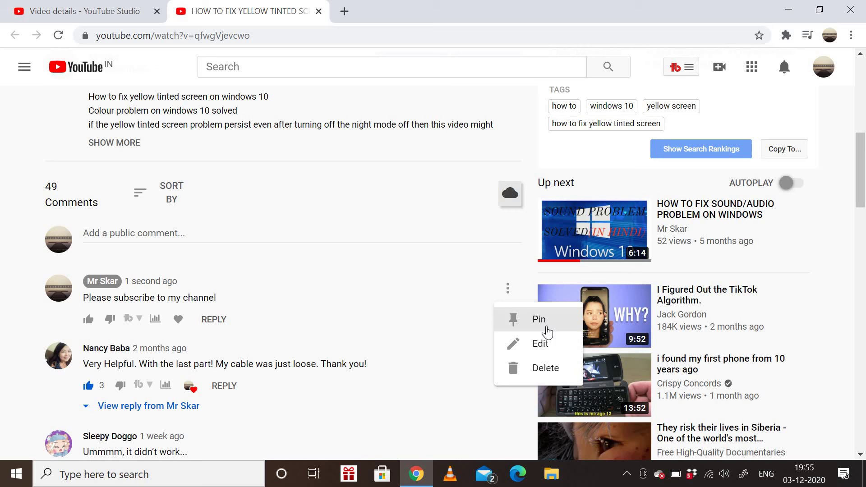
pyautogui.click(540, 321)
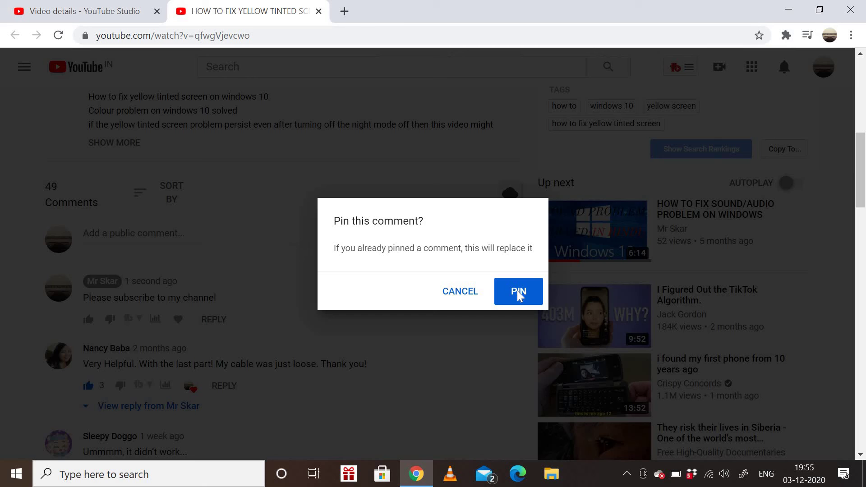
pyautogui.click(518, 292)
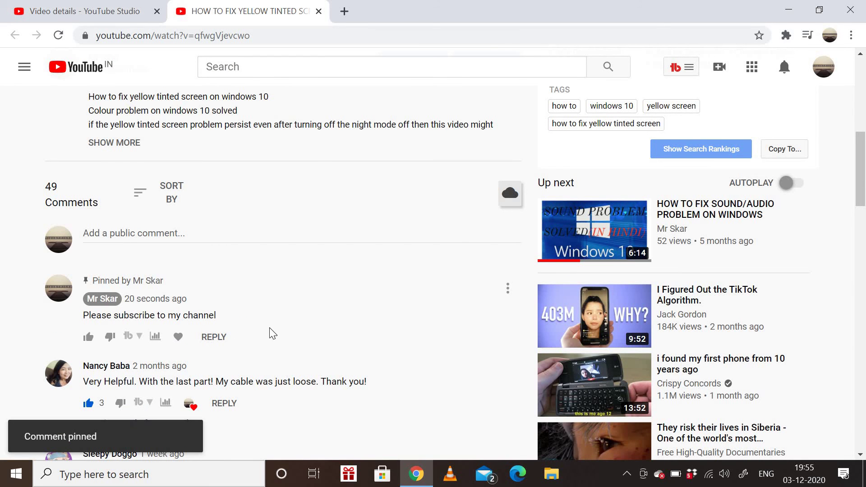
pyautogui.scroll(4, 386, 277)
pyautogui.scroll(3, 379, 304)
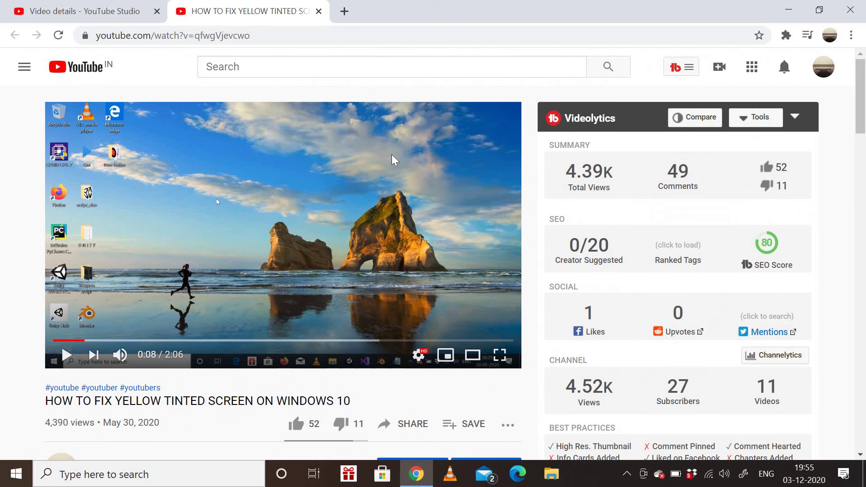